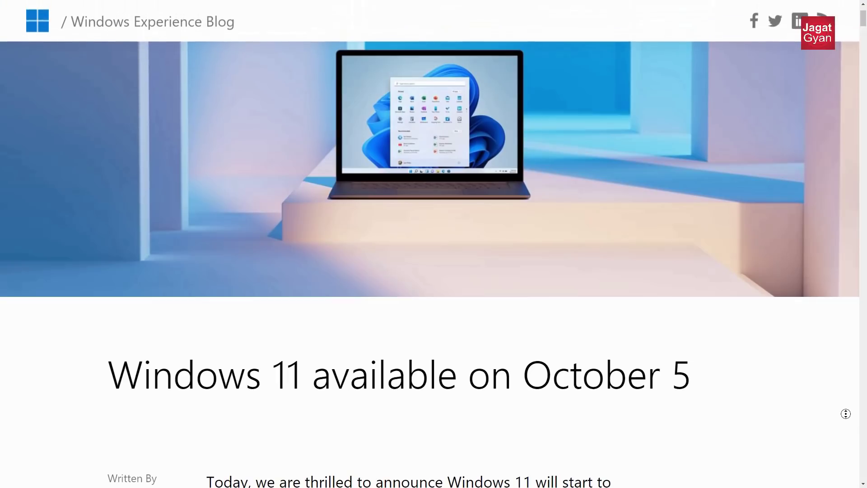
pyautogui.scroll(2, 849, 388)
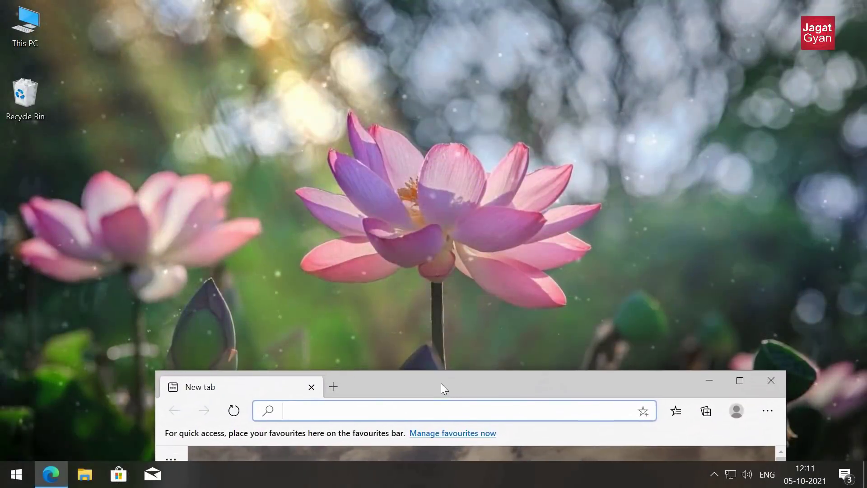
# Search the web for "microsoft software download" in the browser
pyautogui.moveTo(441, 383); pyautogui.dragTo(411, 72)
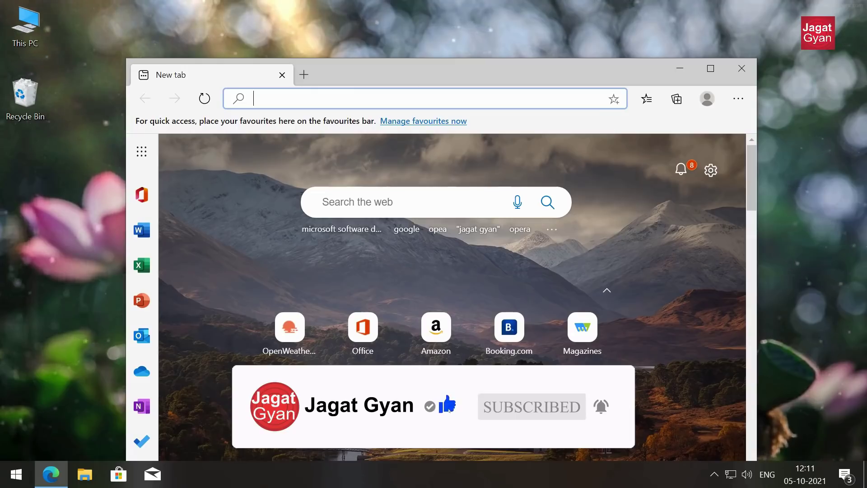
pyautogui.write('w')
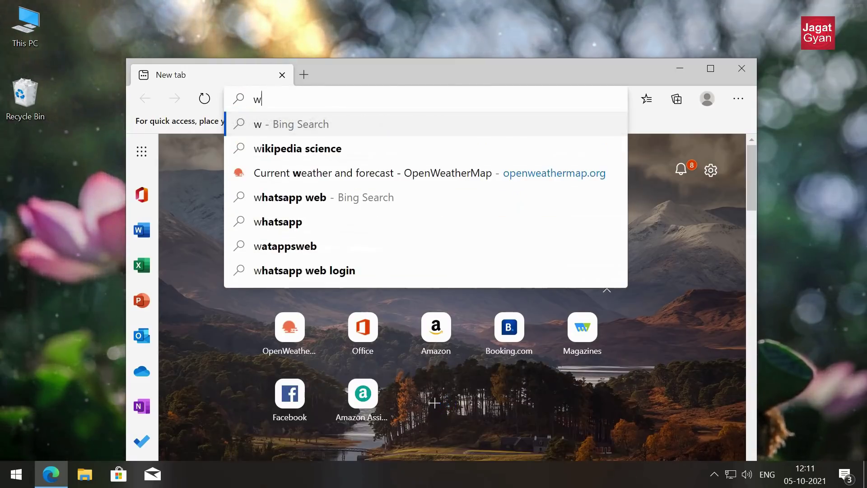
pyautogui.press('BackSpace')
pyautogui.write('mi')
pyautogui.press('Down')
pyautogui.press('Return')
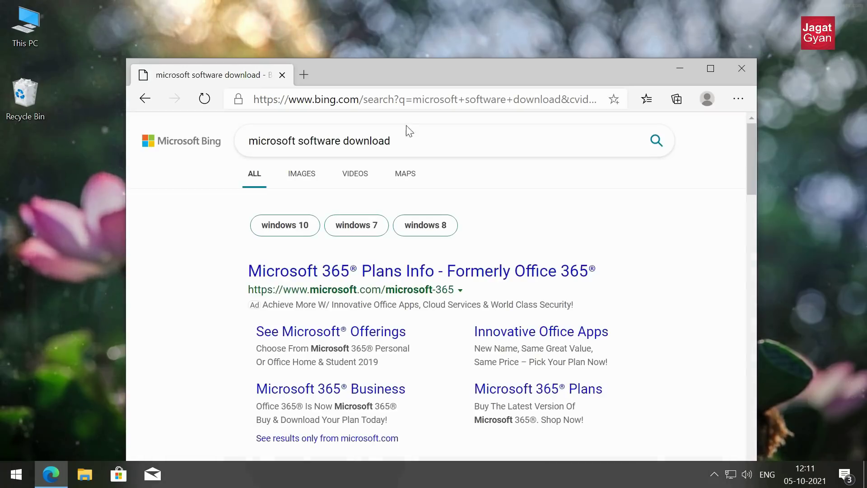
# Open Microsoft's Software Download site from the search results and go to its Windows 11 download page
pyautogui.scroll(-8, 355, 232)
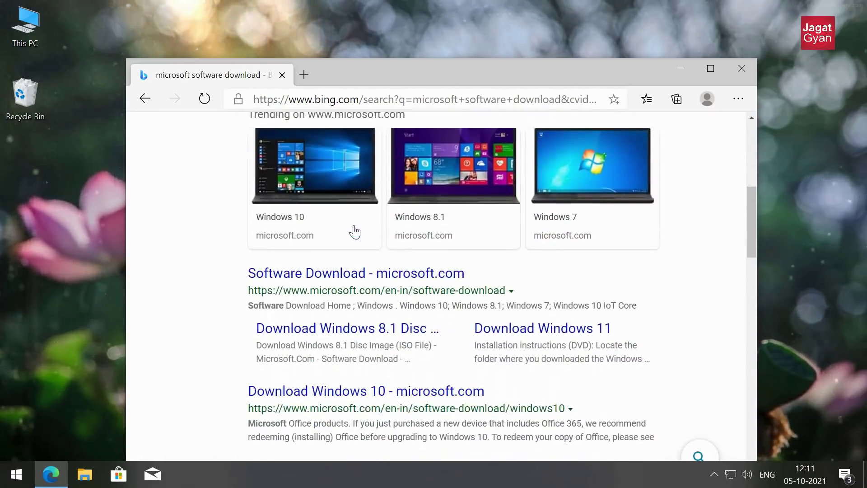
pyautogui.click(382, 277)
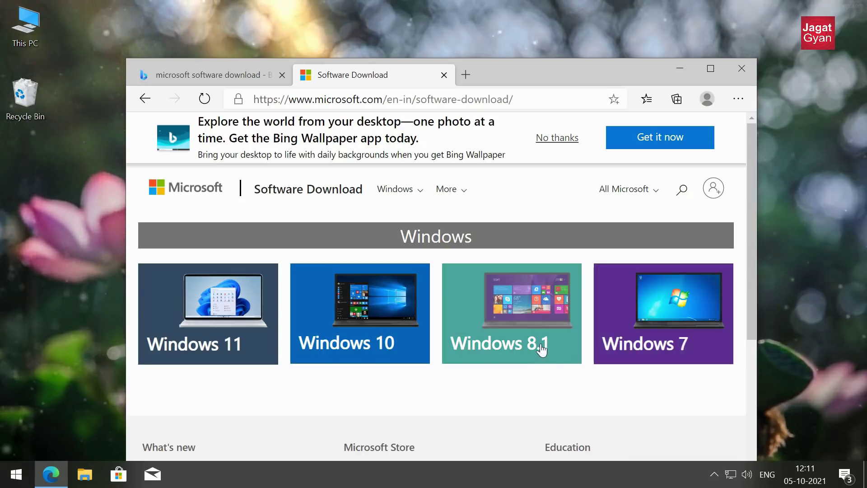
pyautogui.click(251, 324)
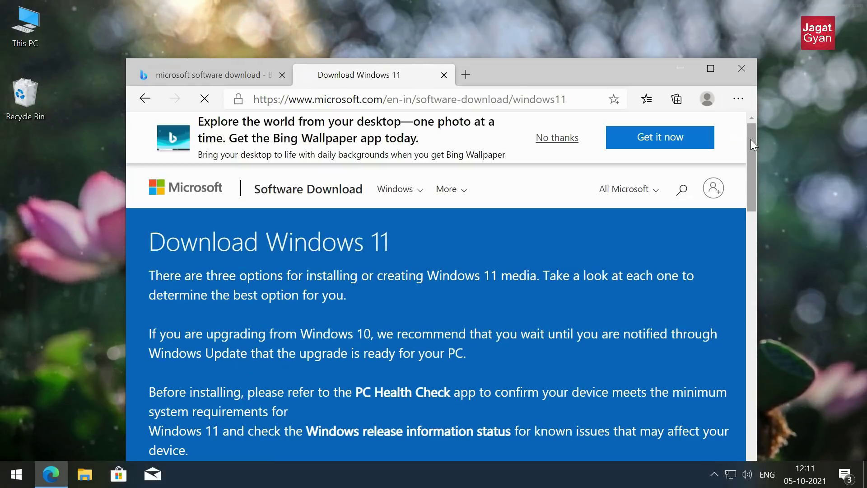
# Highlight the Windows 11 Installation Assistant heading and download the assistant
pyautogui.moveTo(752, 139); pyautogui.dragTo(750, 214)
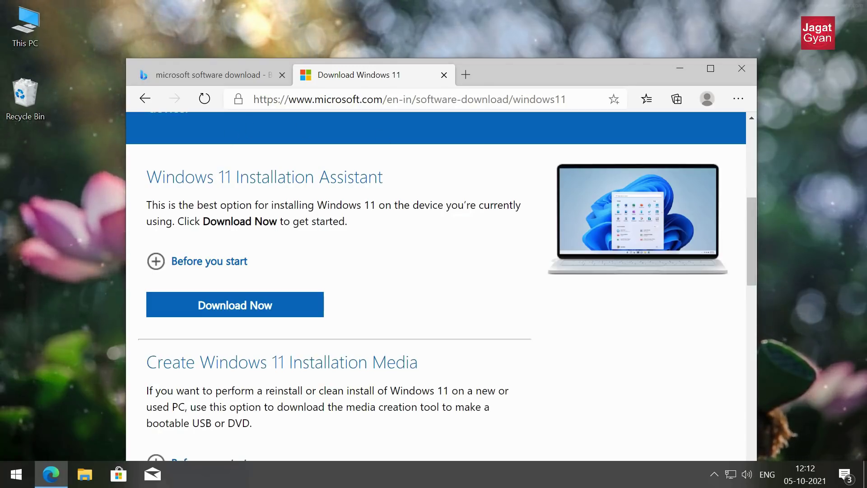
pyautogui.moveTo(147, 177); pyautogui.dragTo(383, 176)
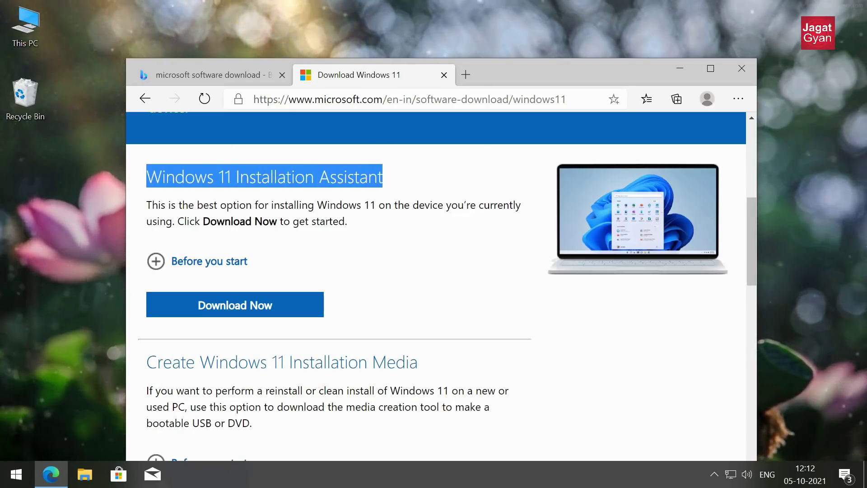
pyautogui.moveTo(319, 176); pyautogui.dragTo(384, 177)
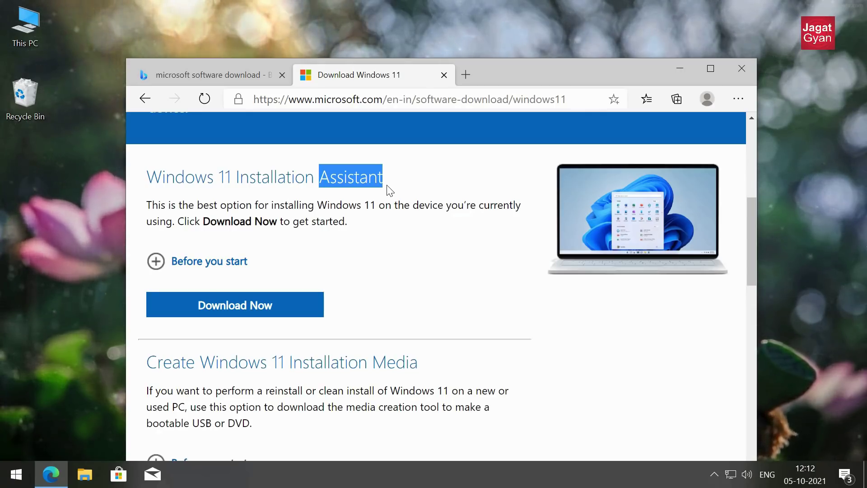
pyautogui.click(291, 302)
# Move the browser window up, run the downloaded Windows 11 Installation Assistant and allow it to make changes to the device
pyautogui.moveTo(562, 78); pyautogui.dragTo(579, 45)
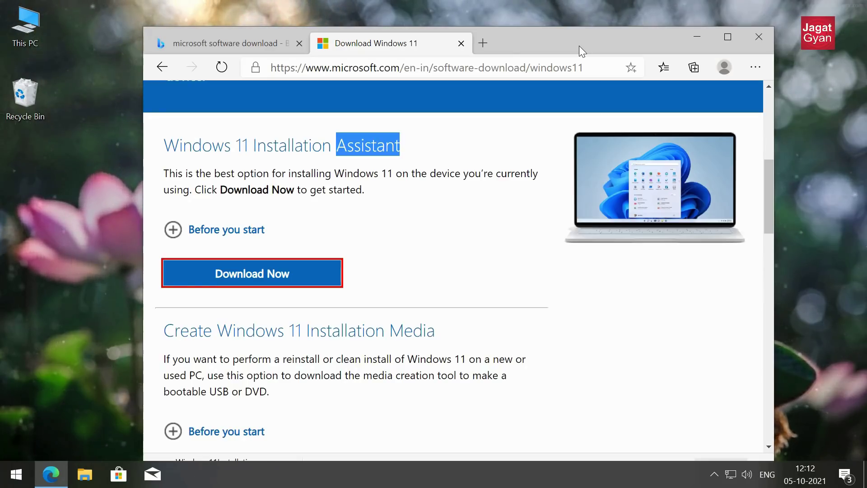
pyautogui.moveTo(579, 45); pyautogui.dragTo(579, 20)
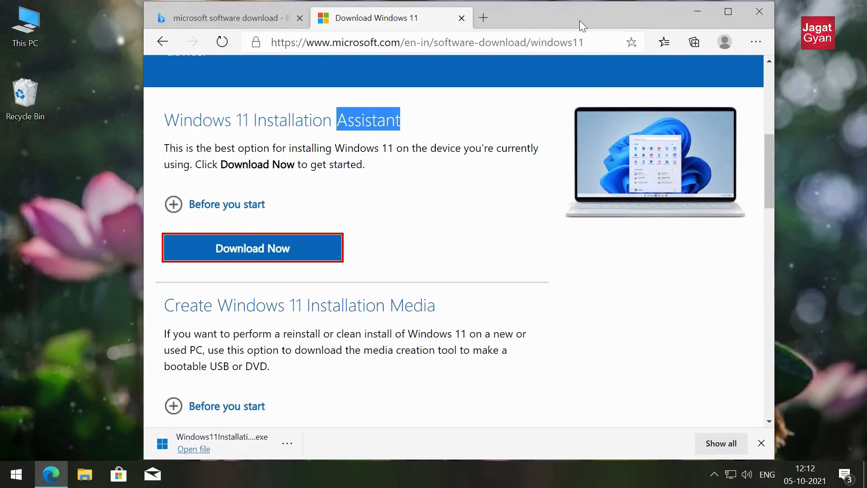
pyautogui.click(227, 439)
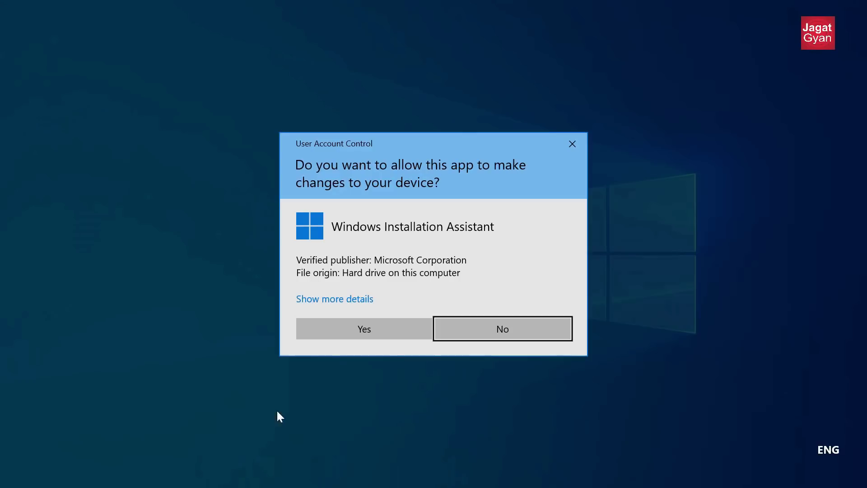
pyautogui.click(363, 329)
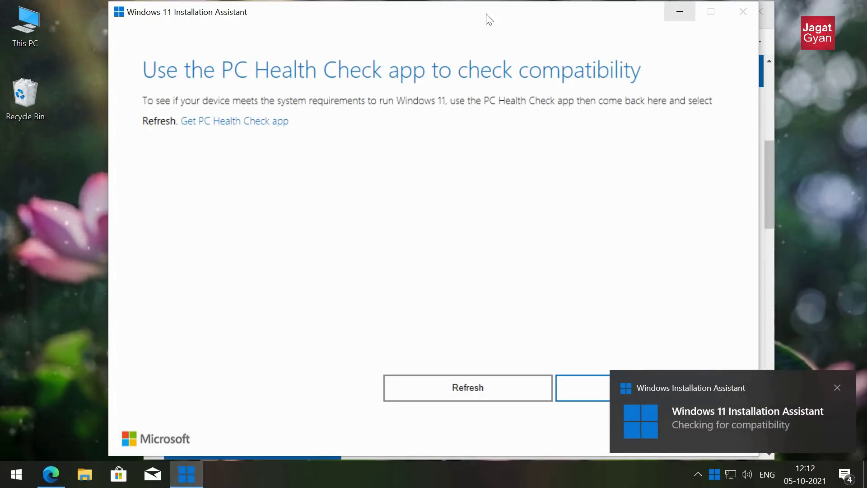
# Minimize the browser and refresh the compatibility check in the Windows 11 Installation Assistant
pyautogui.click(696, 11)
pyautogui.moveTo(587, 56); pyautogui.dragTo(586, 34)
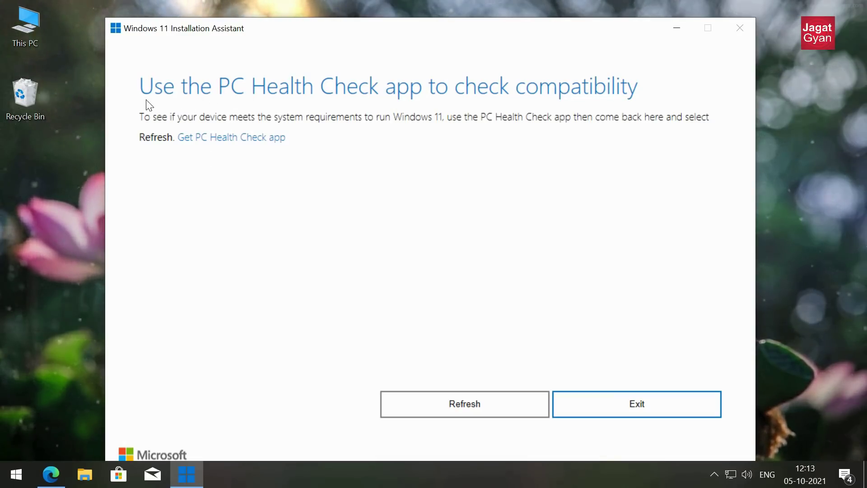
pyautogui.click(488, 406)
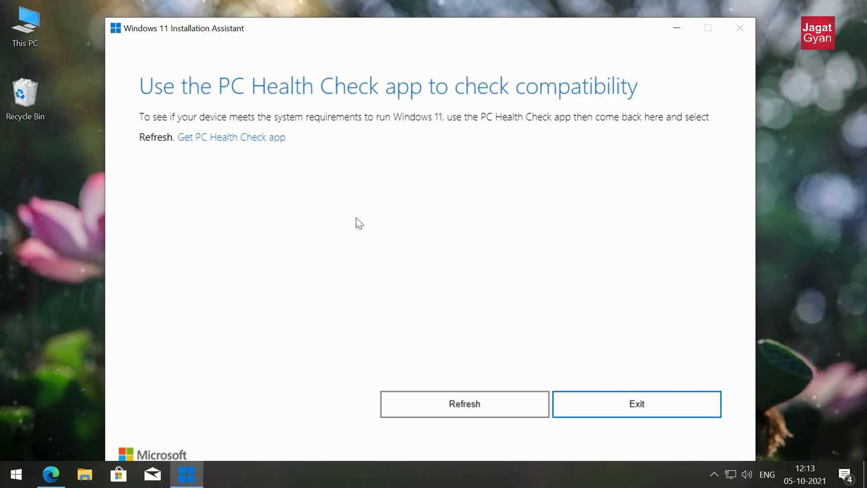
# Follow the assistant's link to the PC Health Check app, download the app and open its installer
pyautogui.click(212, 140)
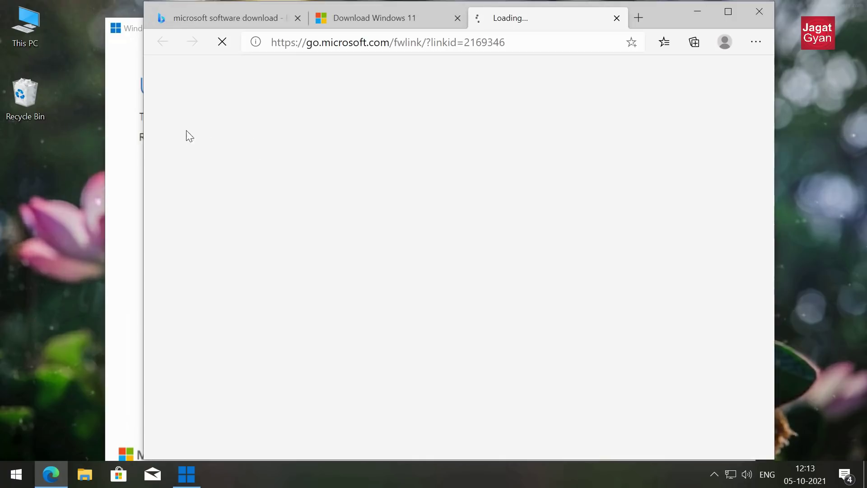
pyautogui.click(130, 135)
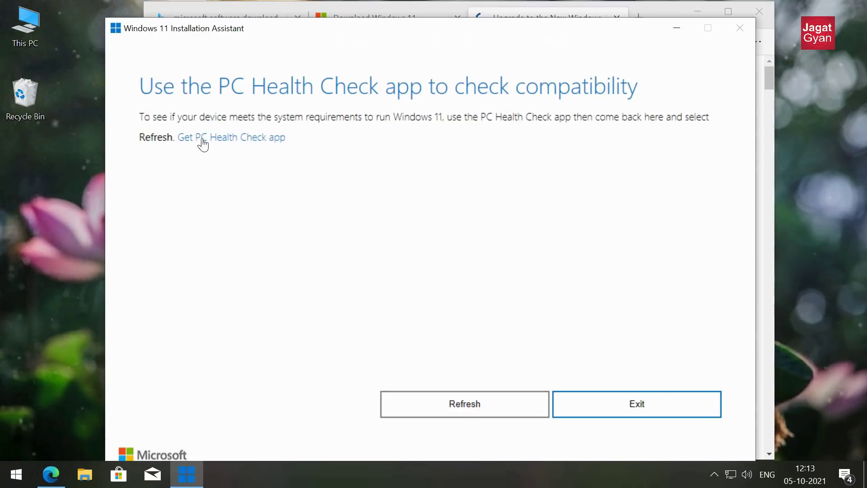
pyautogui.moveTo(287, 28); pyautogui.dragTo(337, 129)
pyautogui.click(271, 239)
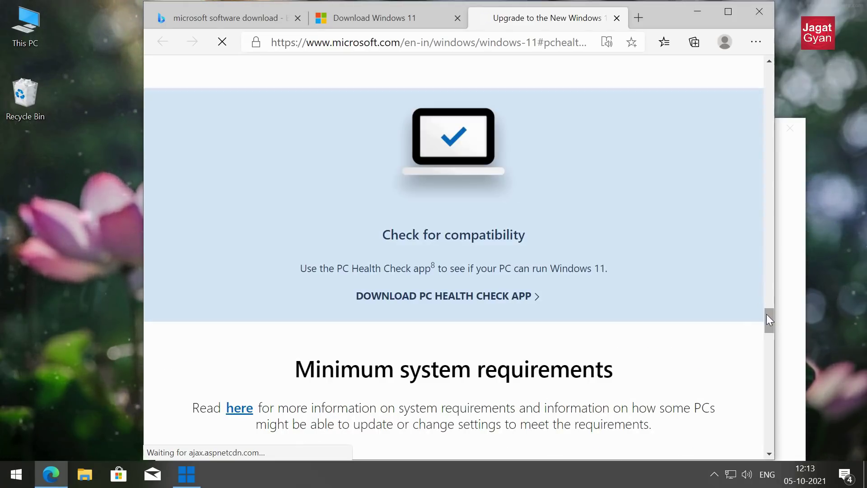
pyautogui.click(452, 300)
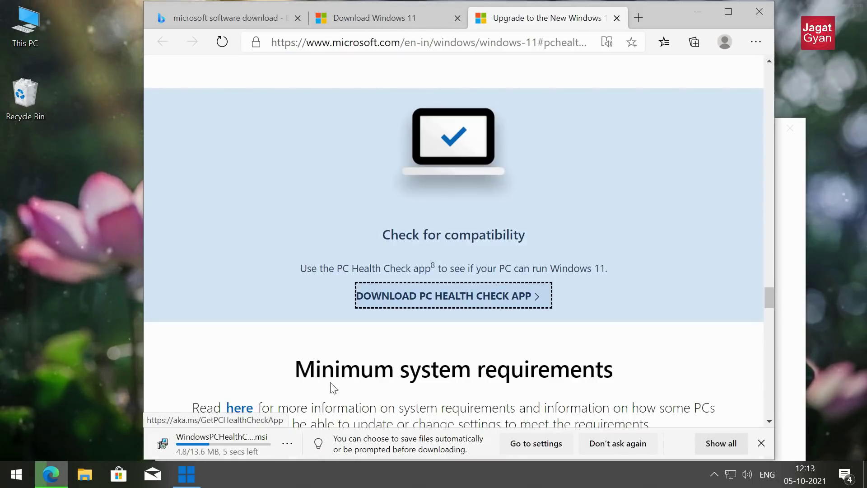
pyautogui.click(226, 453)
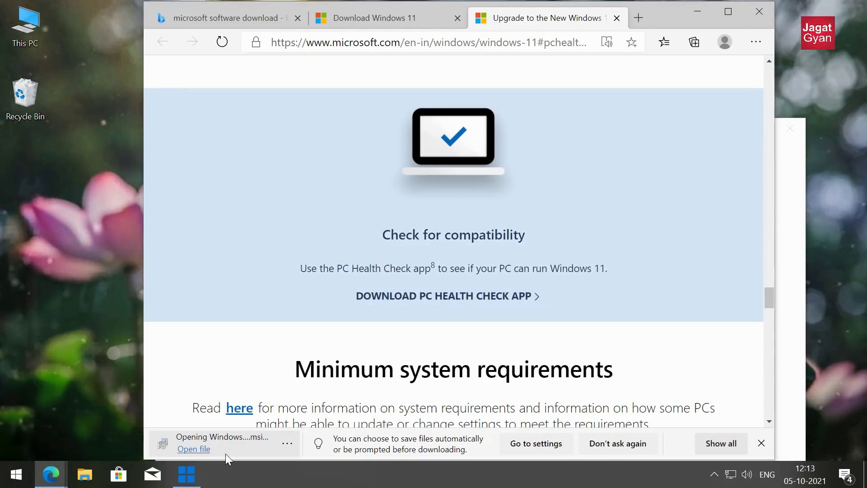
# View the downloaded installers in the Downloads folder in File Explorer and close the folder window
pyautogui.click(86, 475)
pyautogui.click(336, 58)
pyautogui.click(248, 145)
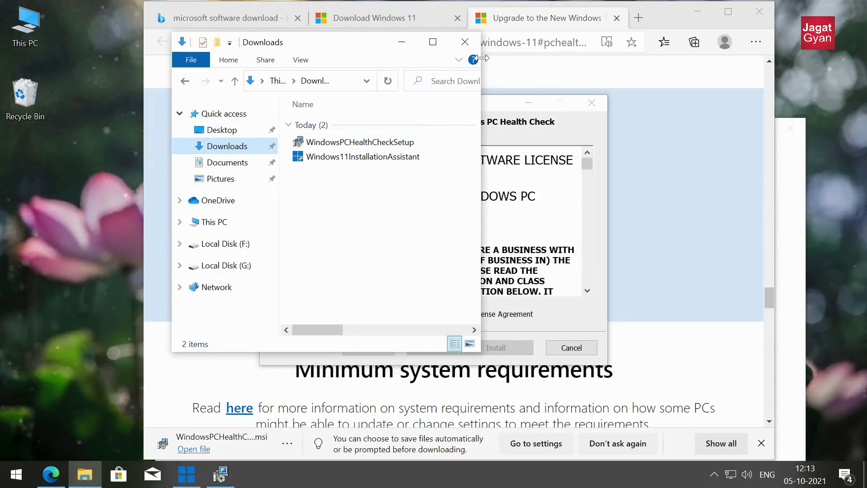
pyautogui.click(465, 42)
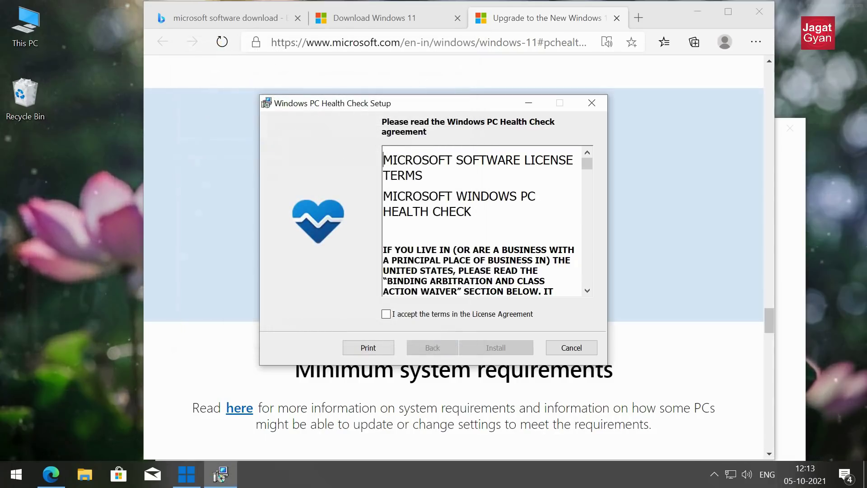
# Accept the license terms, install Windows PC Health Check and finish setup with the option to open the app enabled
pyautogui.click(485, 343)
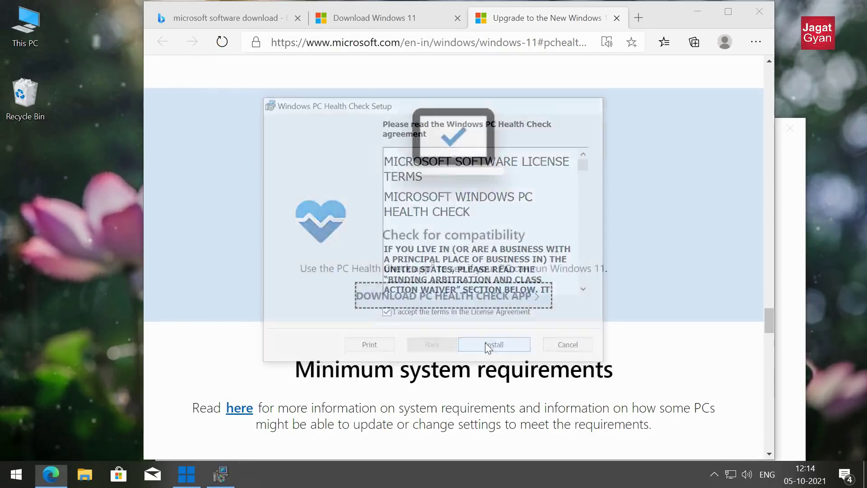
pyautogui.click(704, 13)
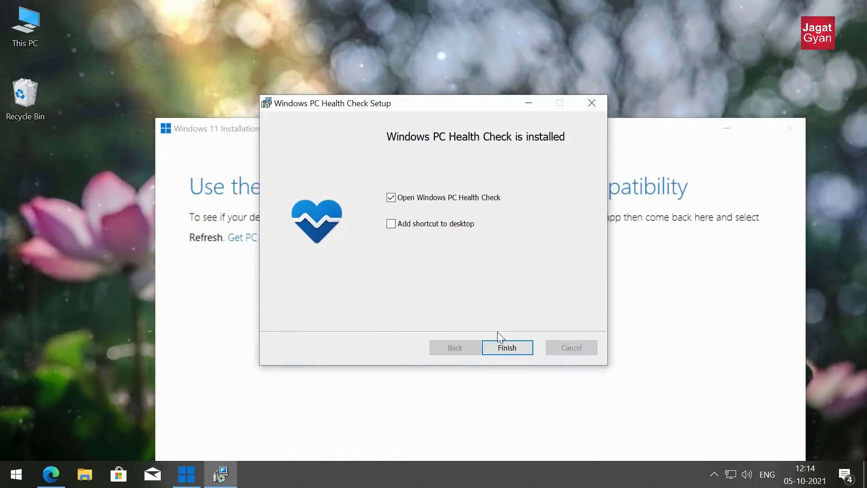
pyautogui.click(507, 347)
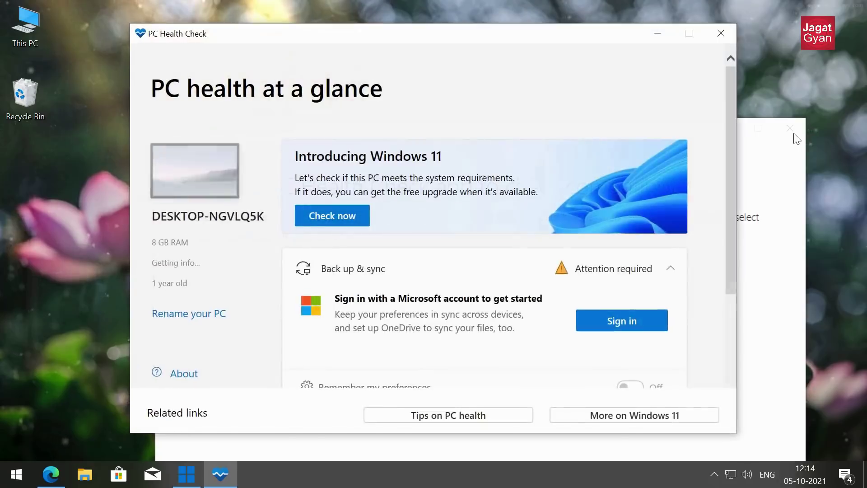
# Bring the Windows 11 Installation Assistant to the front and exit it
pyautogui.click(796, 138)
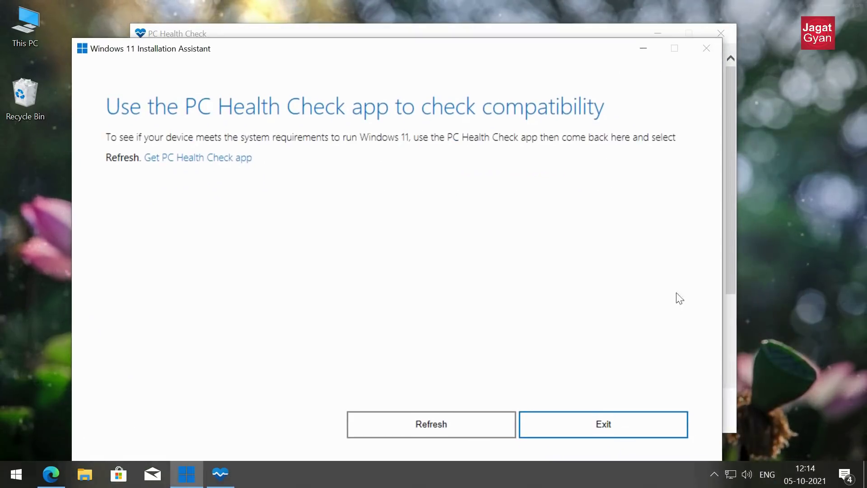
pyautogui.click(662, 427)
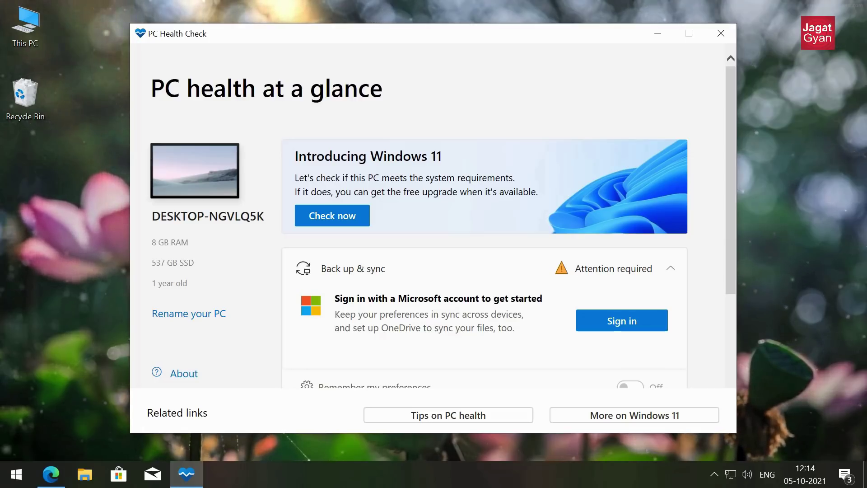
# Check this PC against the Windows 11 system requirements, highlight the TPM 2.0 item and show all results
pyautogui.click(317, 212)
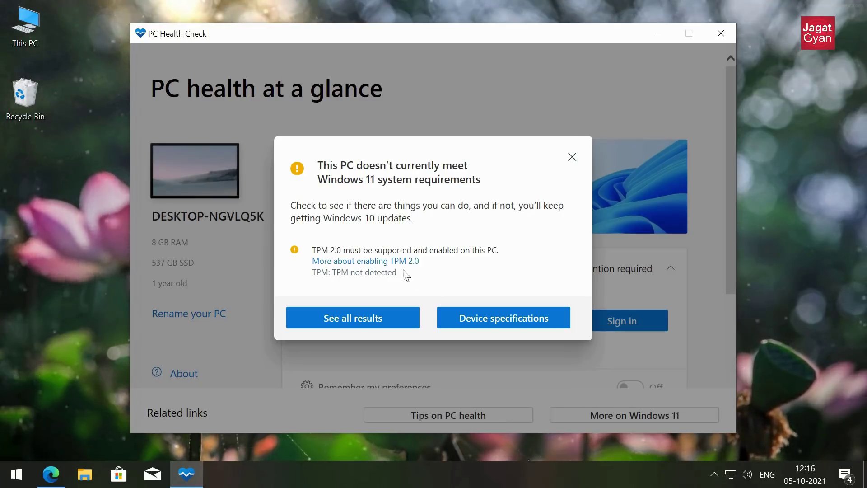
pyautogui.moveTo(405, 274); pyautogui.dragTo(312, 248)
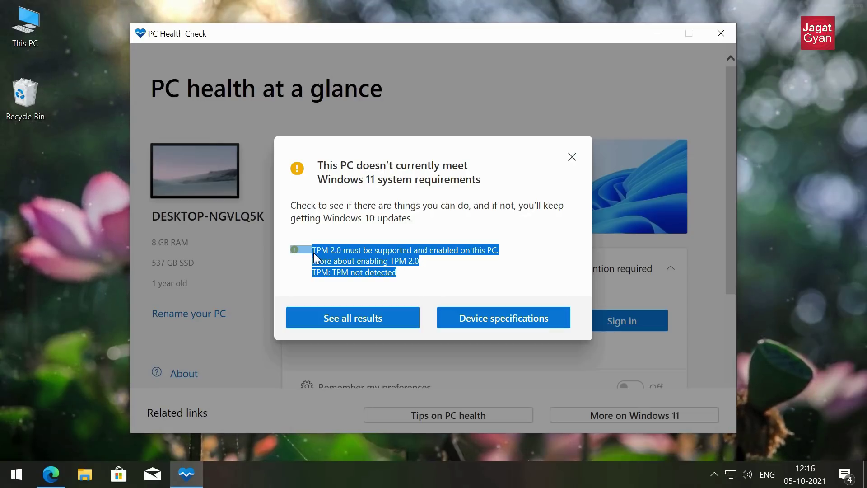
pyautogui.click(387, 316)
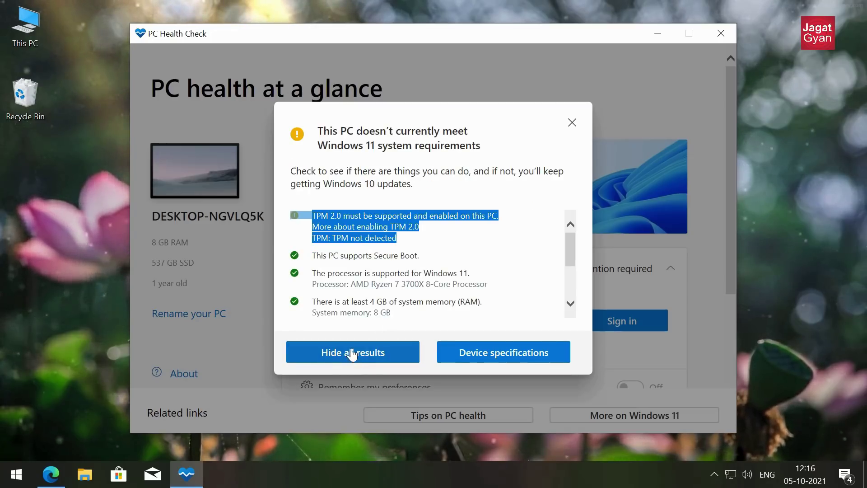
# Review the full list of Windows 11 requirement results, and close the results and PC Health Check
pyautogui.moveTo(291, 253); pyautogui.dragTo(560, 305)
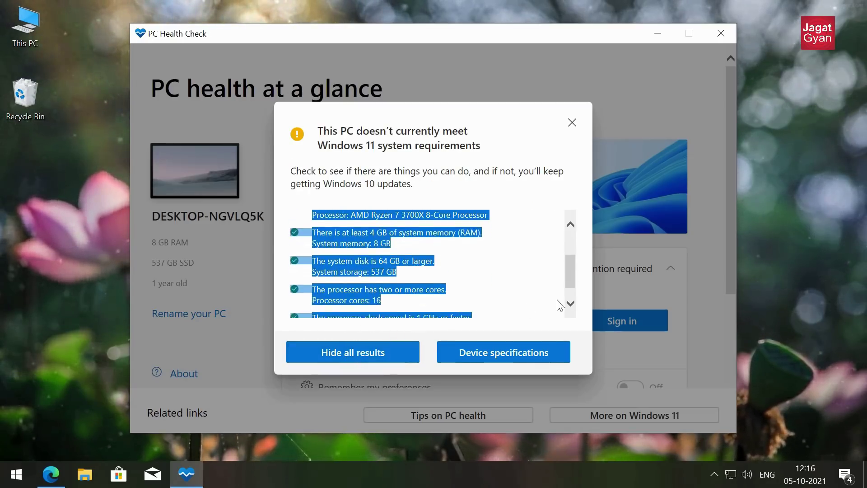
pyautogui.click(565, 256)
pyautogui.moveTo(573, 245); pyautogui.dragTo(571, 225)
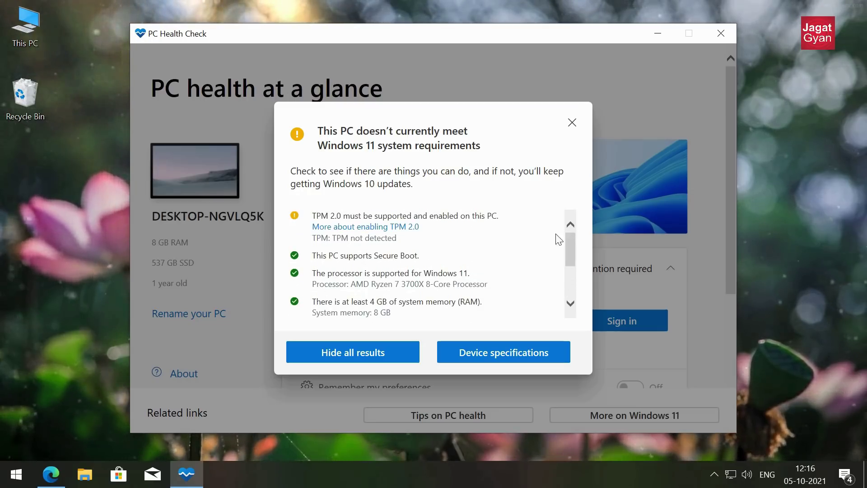
pyautogui.click(572, 123)
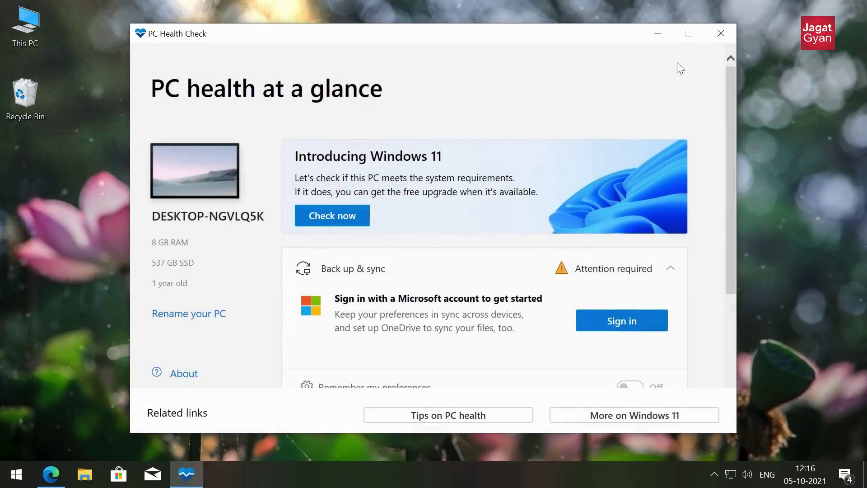
pyautogui.click(722, 35)
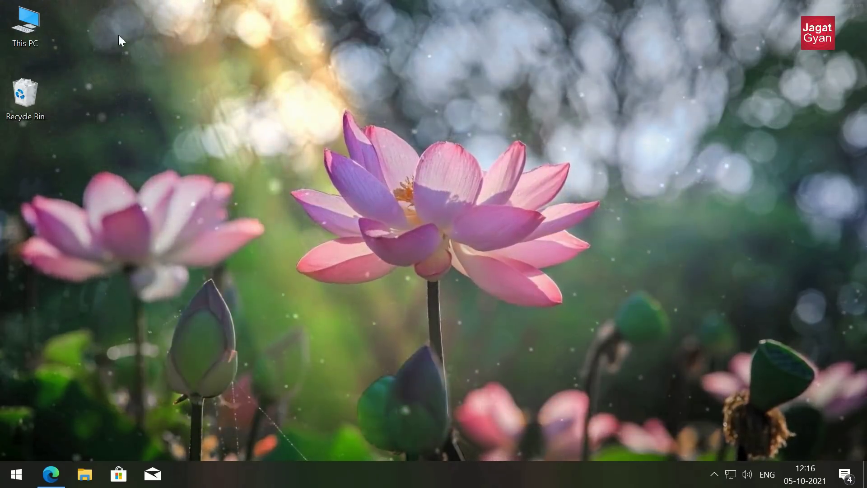
# Run Windows11InstallationAssistant from the Downloads folder with permission to make changes, then exit it and close the folder
pyautogui.doubleClick(40, 26)
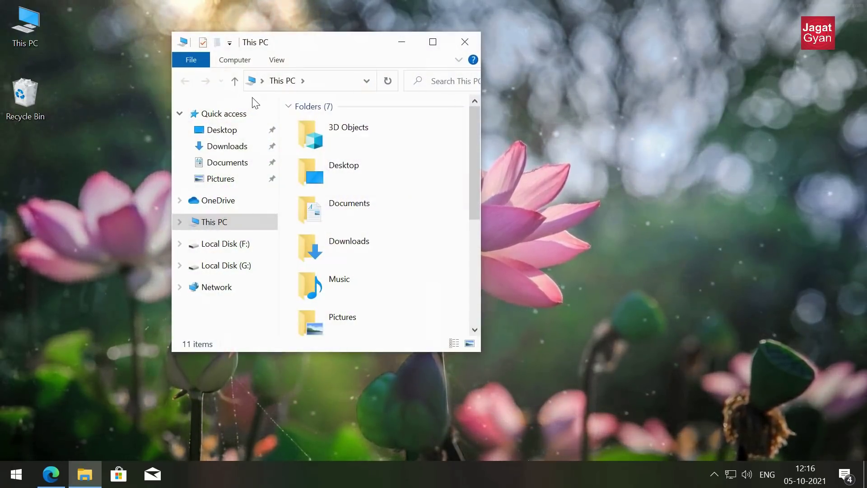
pyautogui.click(240, 148)
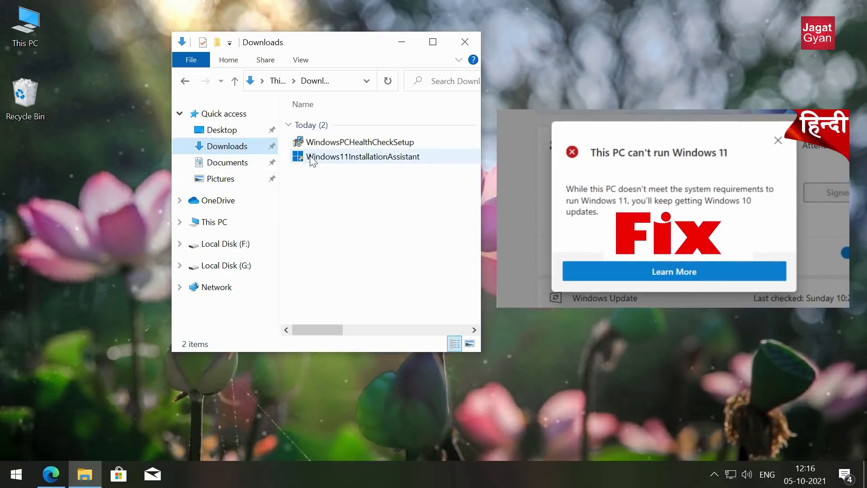
pyautogui.click(311, 159)
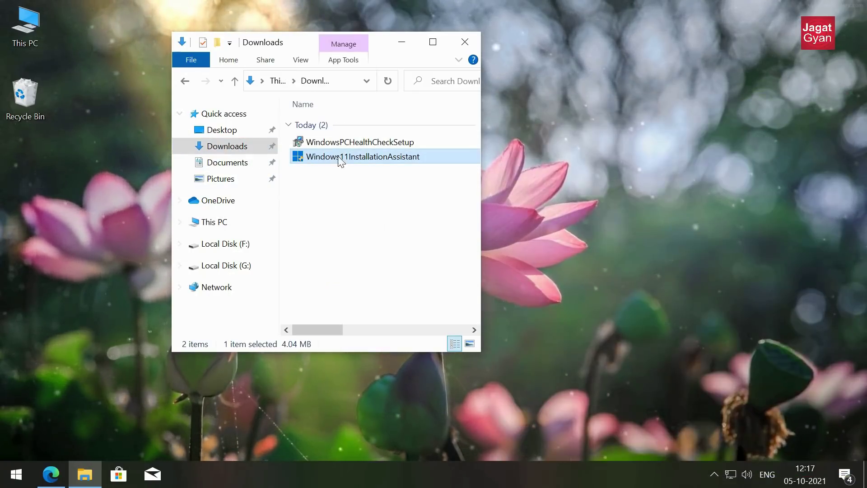
pyautogui.doubleClick(351, 161)
pyautogui.click(416, 323)
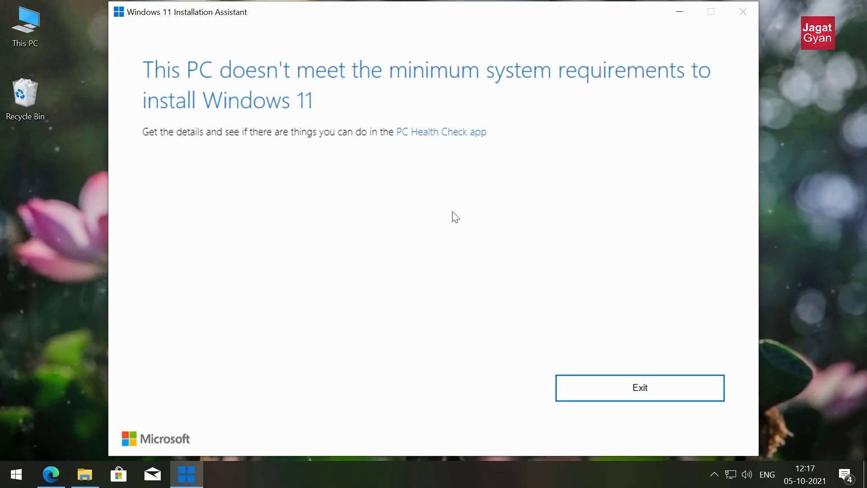
pyautogui.click(641, 391)
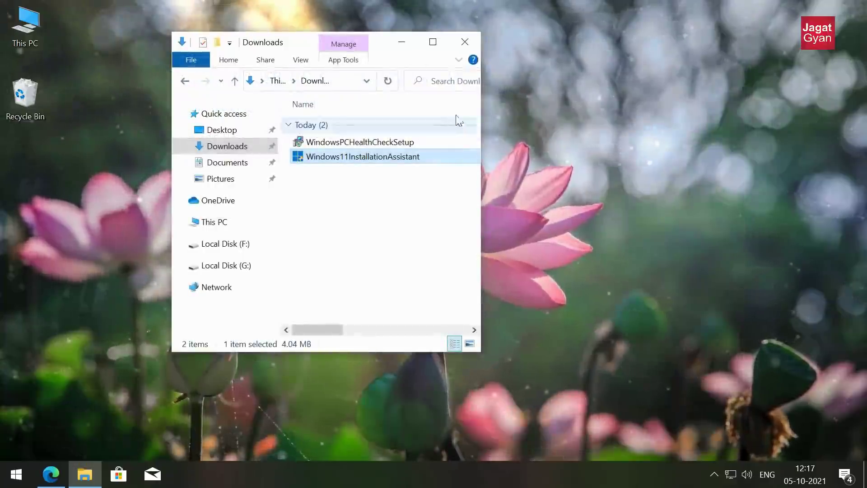
pyautogui.click(465, 42)
# Switch to Edge and download the media creation tool from the Create Windows 11 Installation Media section of the Download Windows 11 page
pyautogui.click(51, 473)
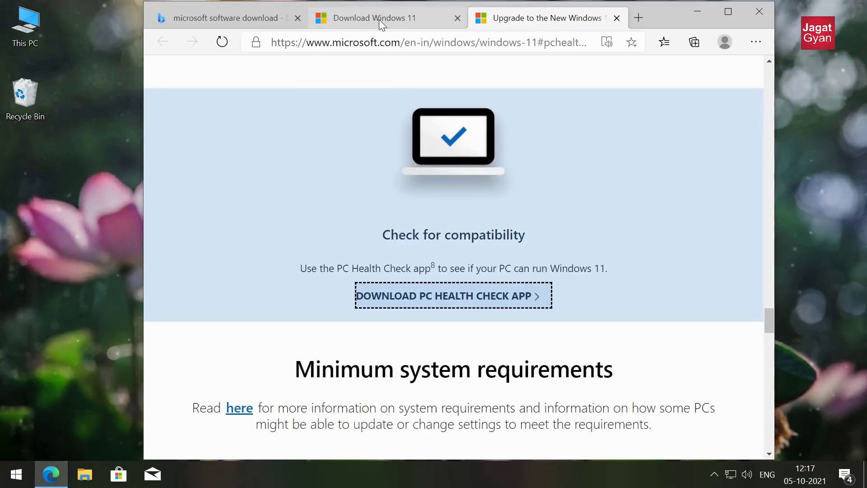
pyautogui.click(379, 17)
pyautogui.moveTo(183, 120); pyautogui.dragTo(360, 253)
pyautogui.click(379, 296)
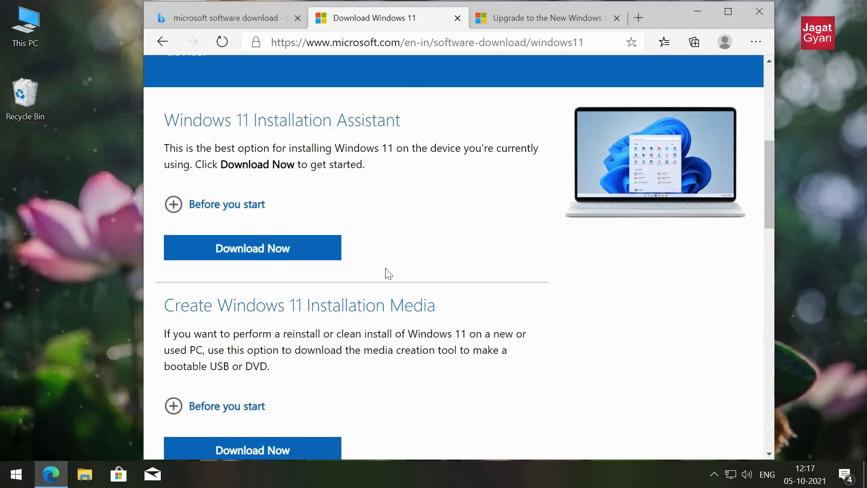
pyautogui.scroll(-3, 387, 273)
pyautogui.moveTo(181, 184); pyautogui.dragTo(413, 183)
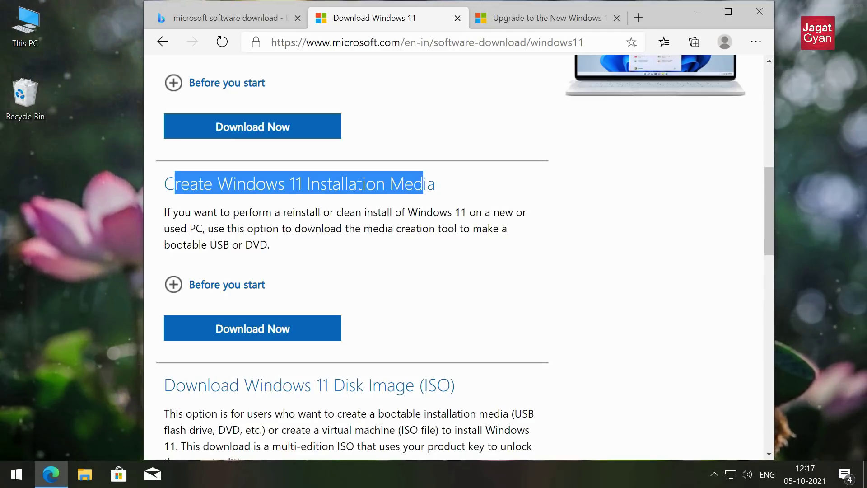
pyautogui.scroll(-2, 342, 224)
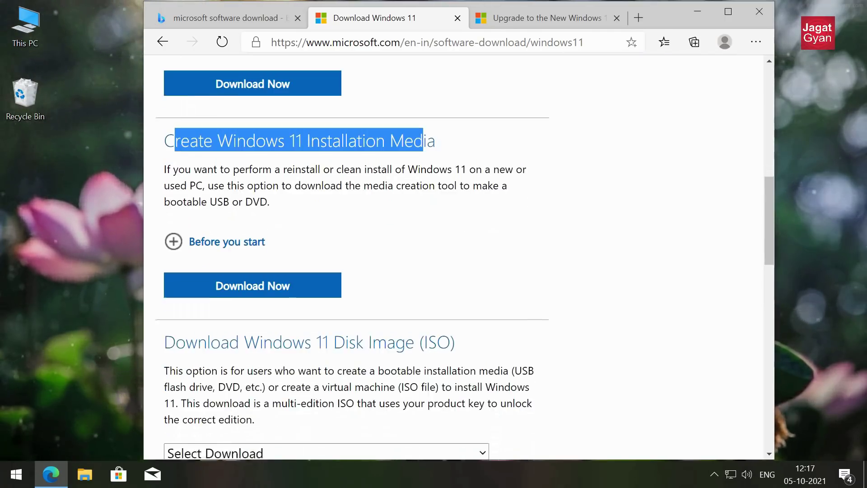
pyautogui.click(302, 264)
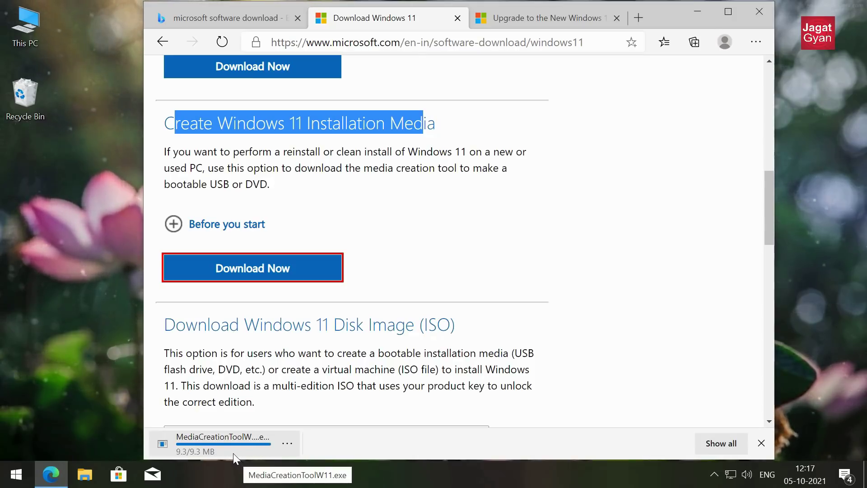
# Launch MediaCreationToolW11.exe, allow it to make changes, and accept the Windows 11 Setup licence terms
pyautogui.click(232, 453)
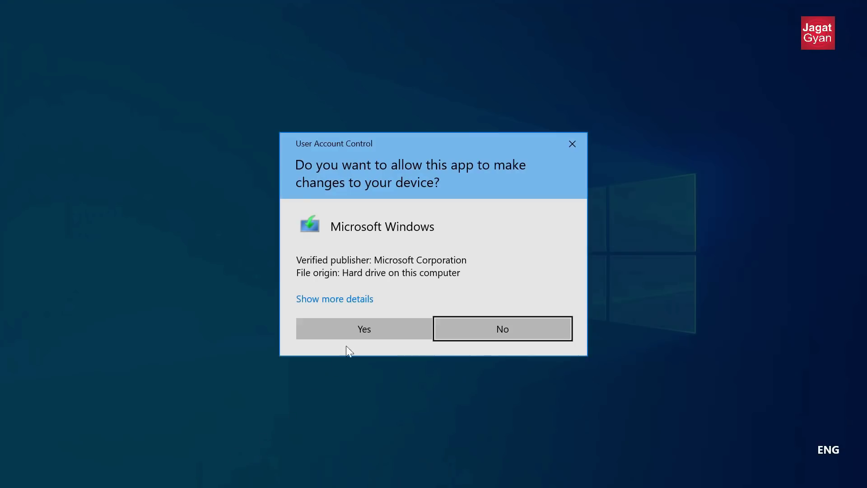
pyautogui.click(357, 336)
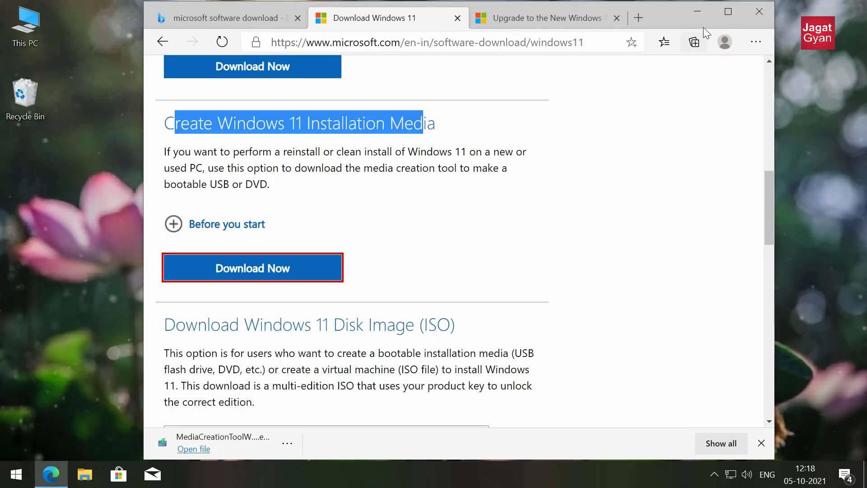
pyautogui.click(700, 12)
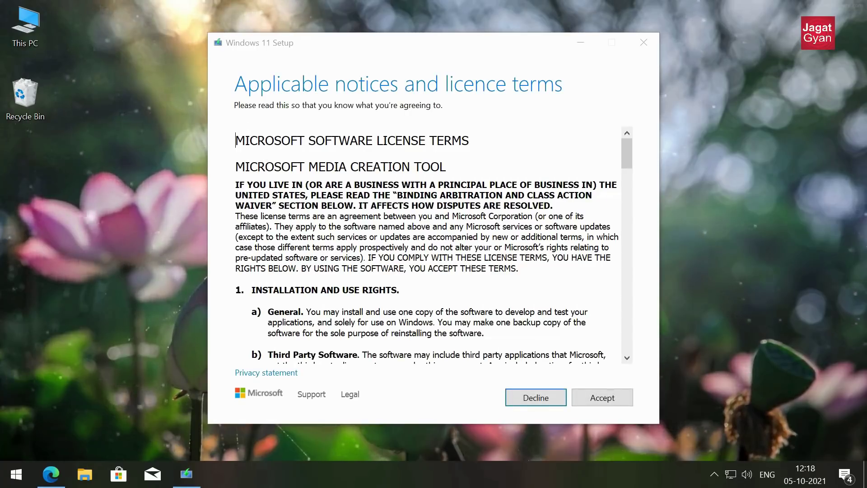
pyautogui.click(602, 397)
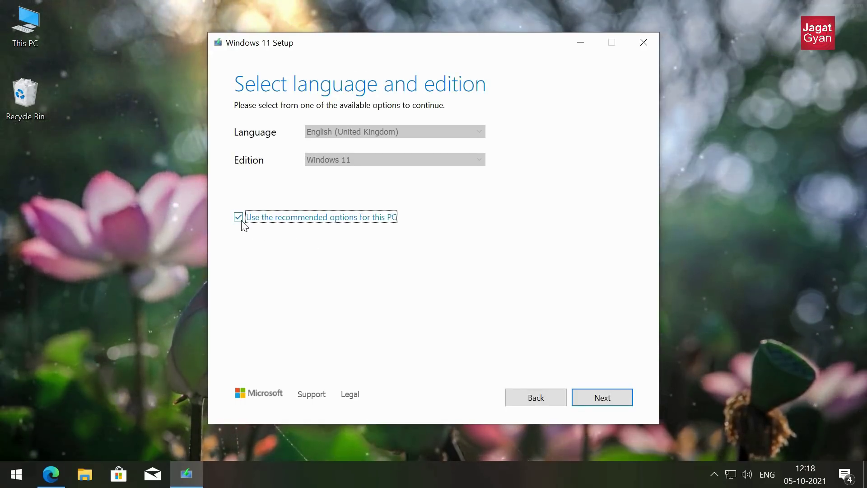
# Turn off the recommended options, choose the Windows 11 edition and English (United States) as the language, and continue
pyautogui.click(241, 220)
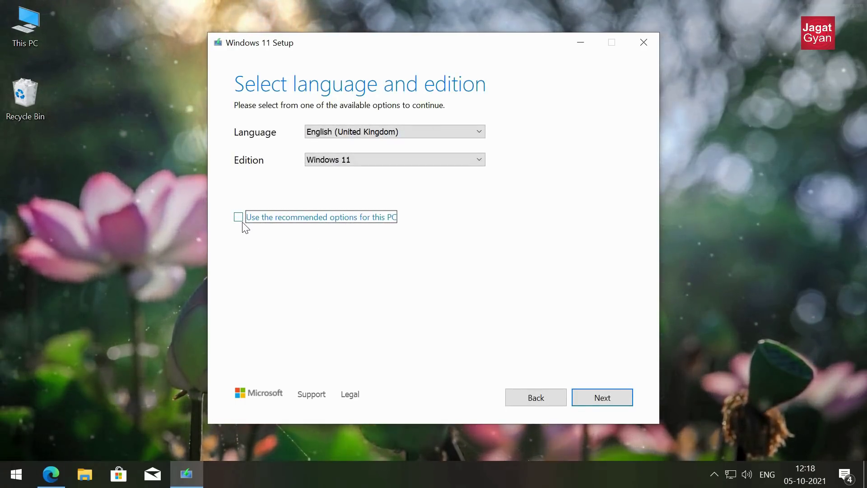
pyautogui.click(334, 161)
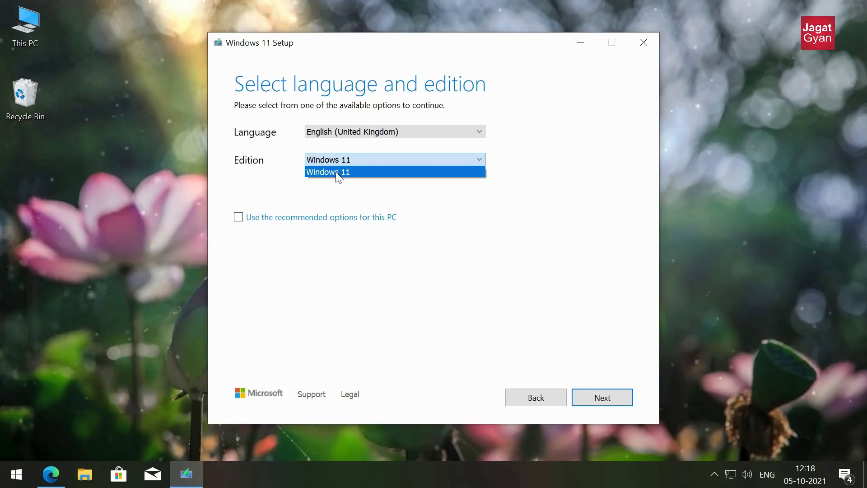
pyautogui.click(336, 172)
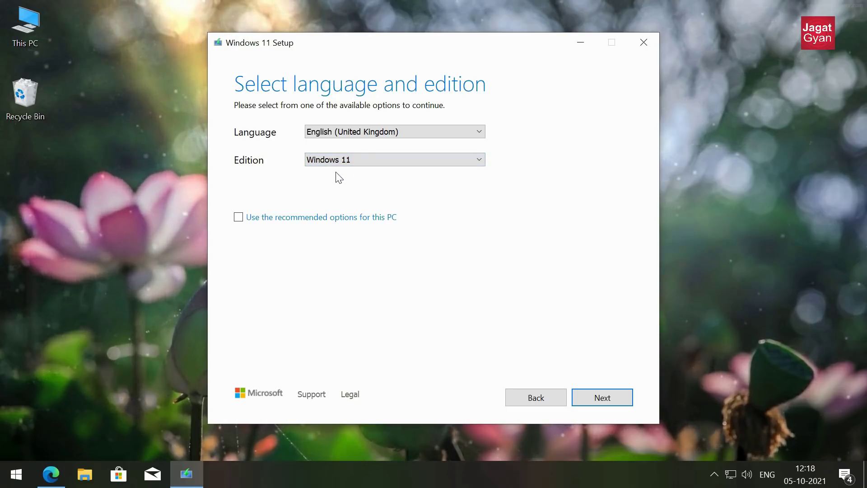
pyautogui.click(309, 135)
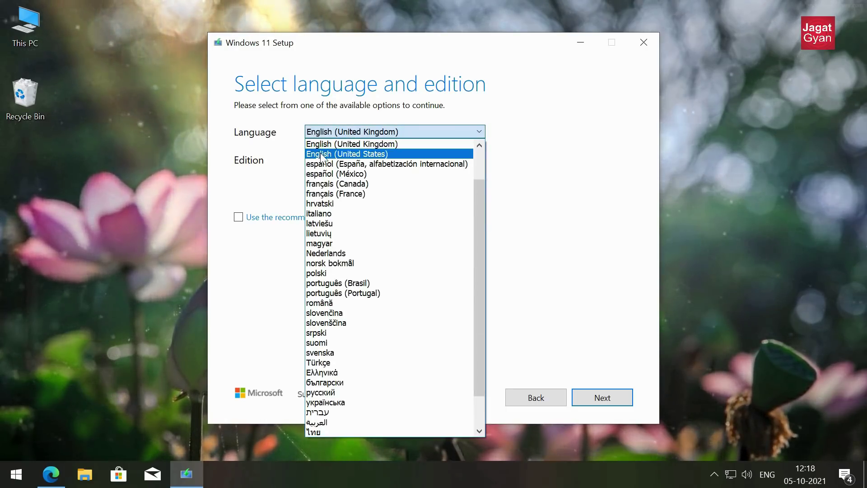
pyautogui.click(320, 154)
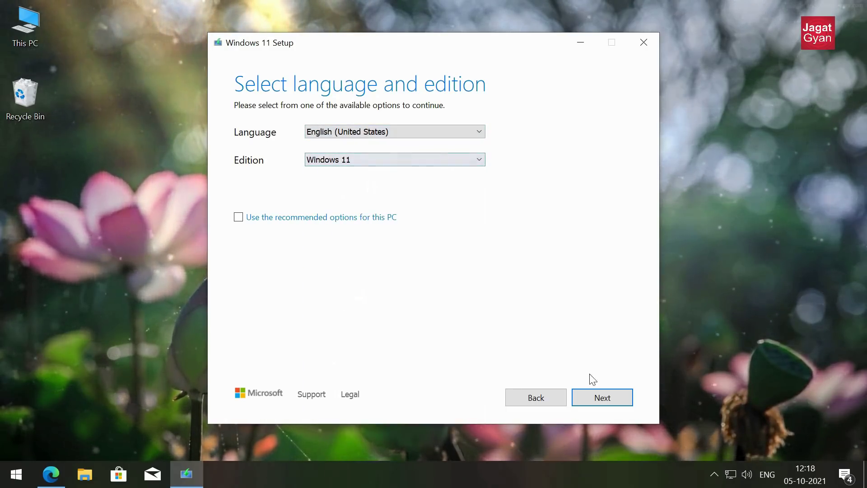
pyautogui.click(597, 390)
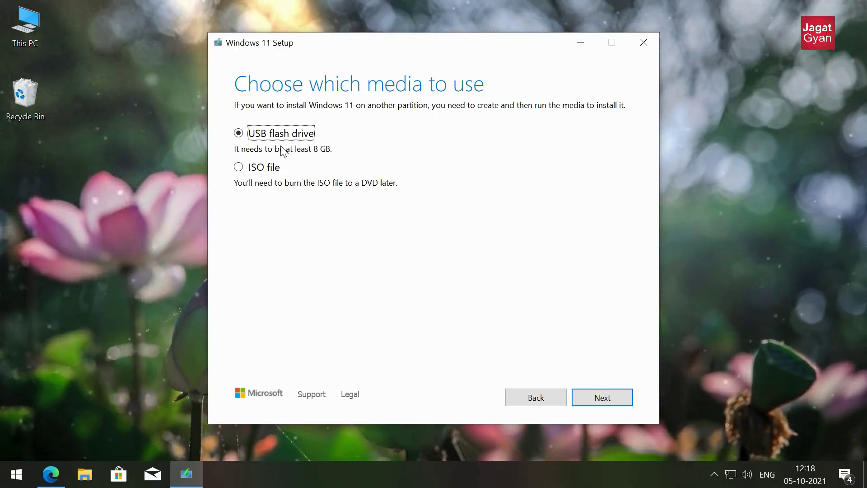
# Choose ISO file as the media, save it as Windows_11 in Downloads, and close Windows 11 Setup
pyautogui.click(268, 171)
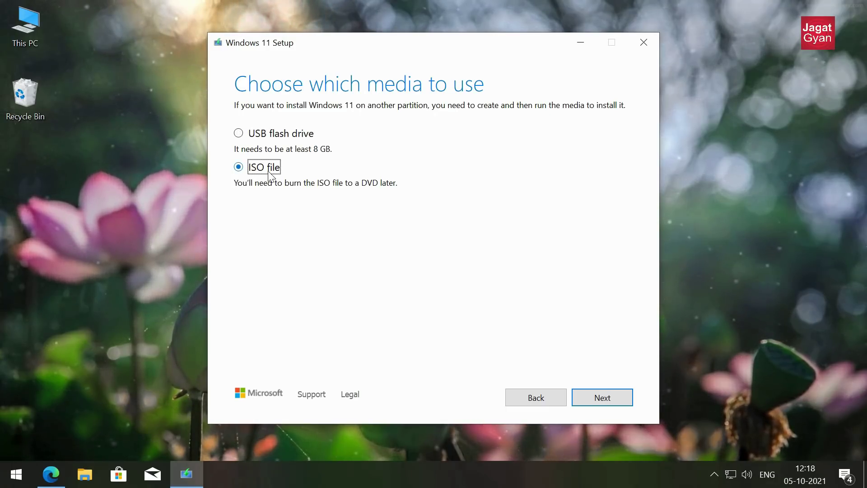
pyautogui.click(605, 389)
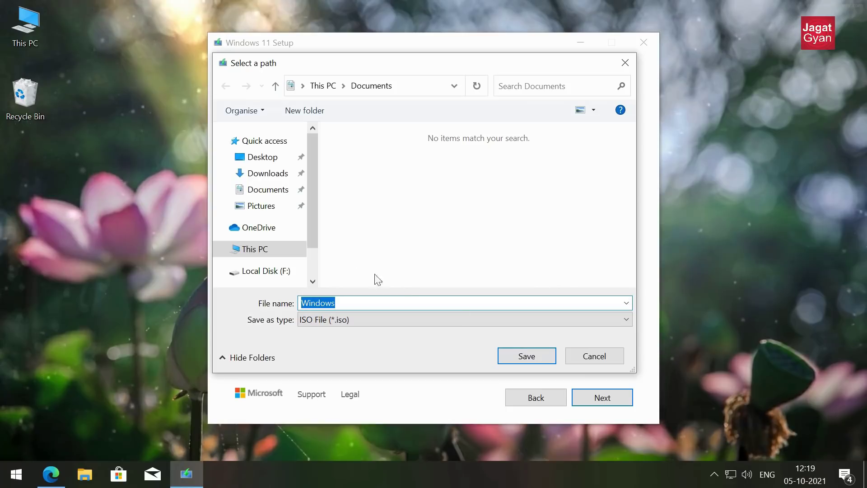
pyautogui.click(271, 174)
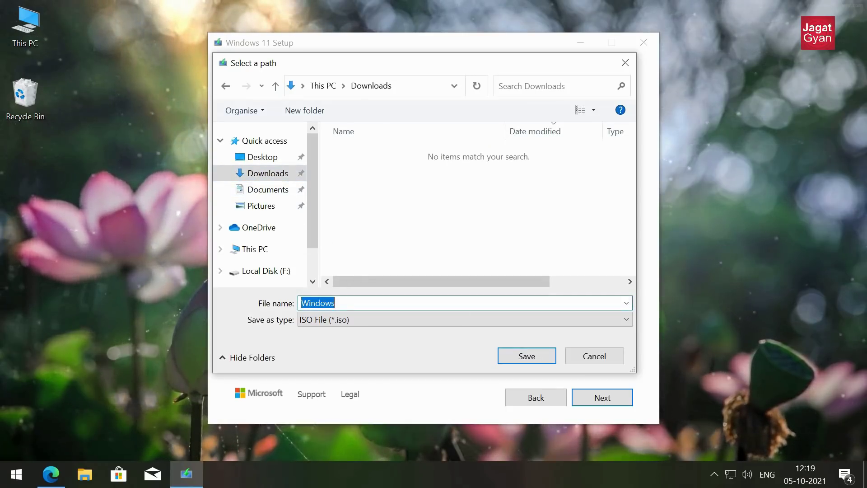
pyautogui.click(335, 303)
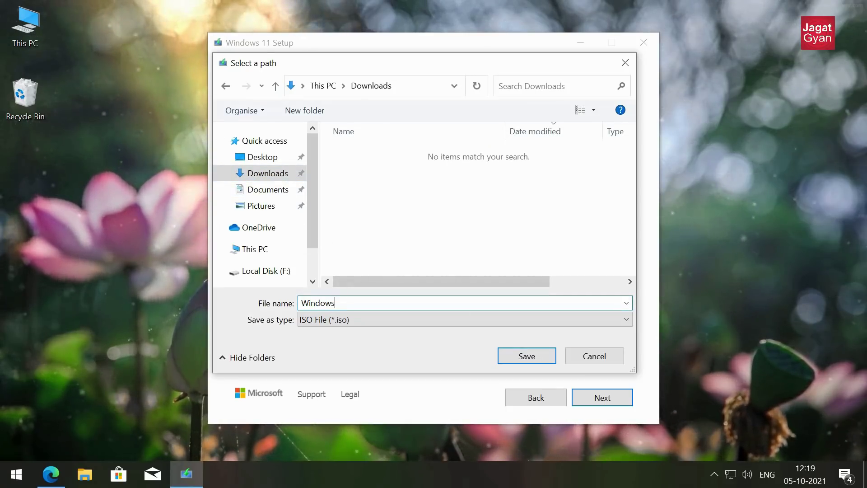
pyautogui.write('_11')
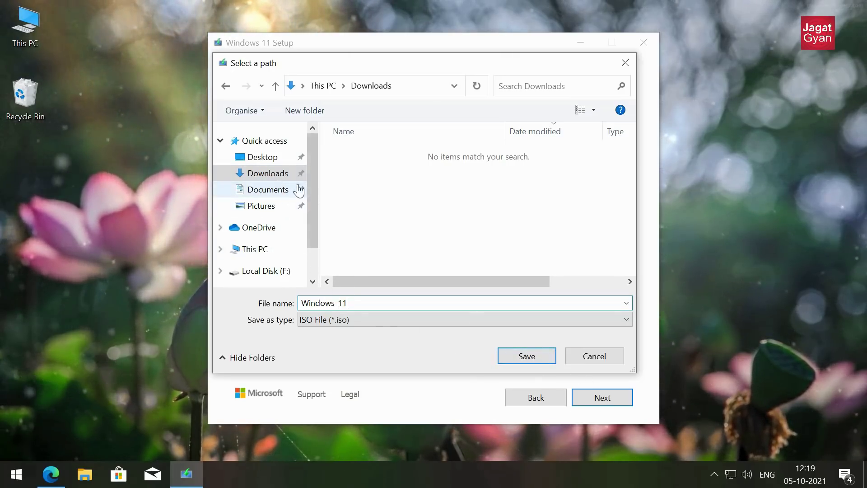
pyautogui.click(526, 355)
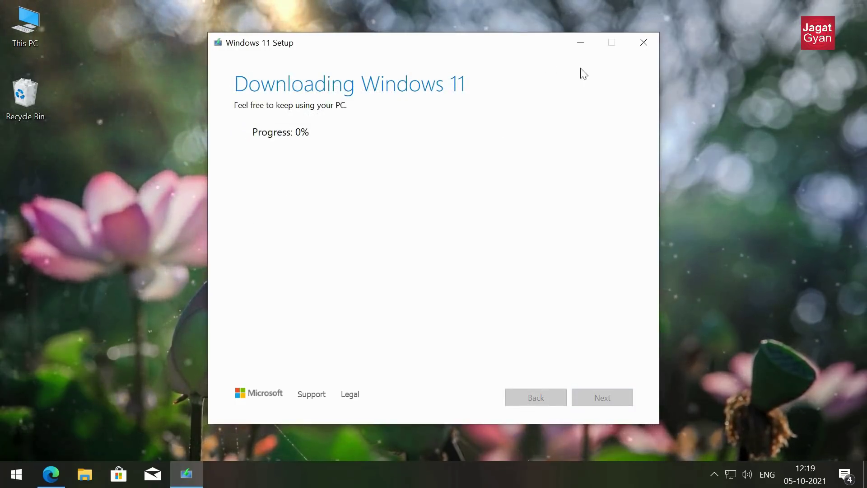
pyautogui.click(647, 49)
# Return to Edge, highlight the Download Windows 11 Disk Image (ISO) heading, and request the Windows 11 download there
pyautogui.click(59, 468)
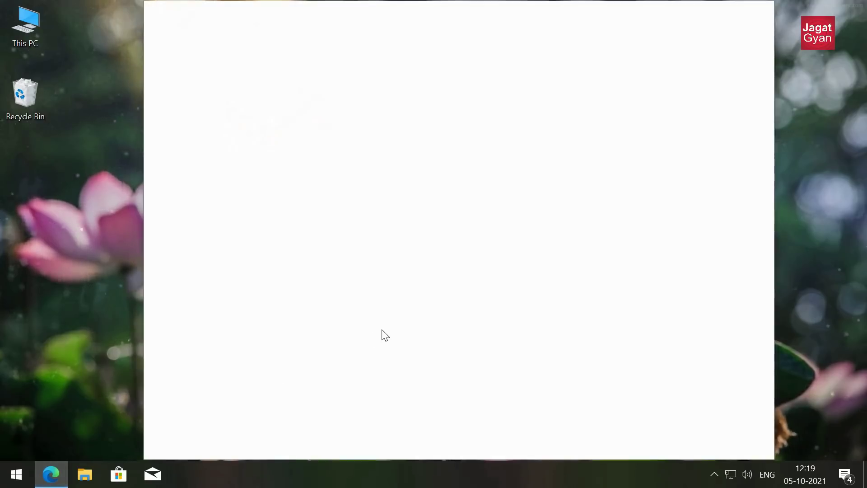
pyautogui.moveTo(768, 221); pyautogui.dragTo(771, 269)
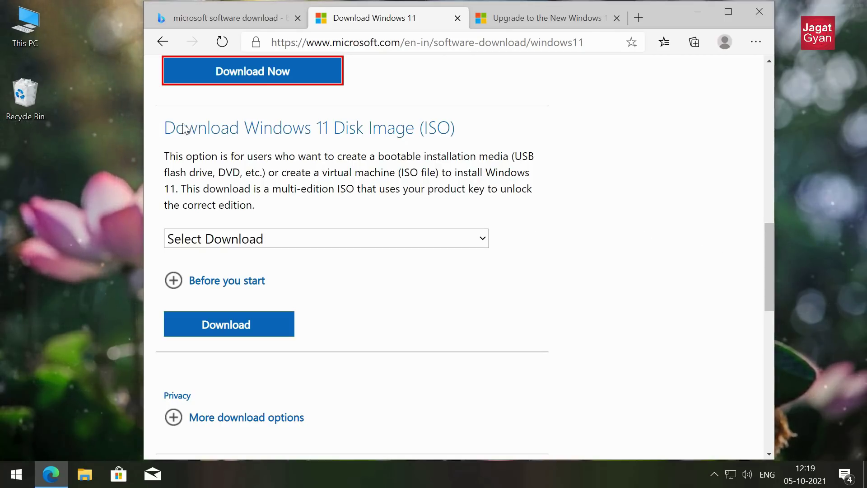
pyautogui.moveTo(165, 129); pyautogui.dragTo(416, 134)
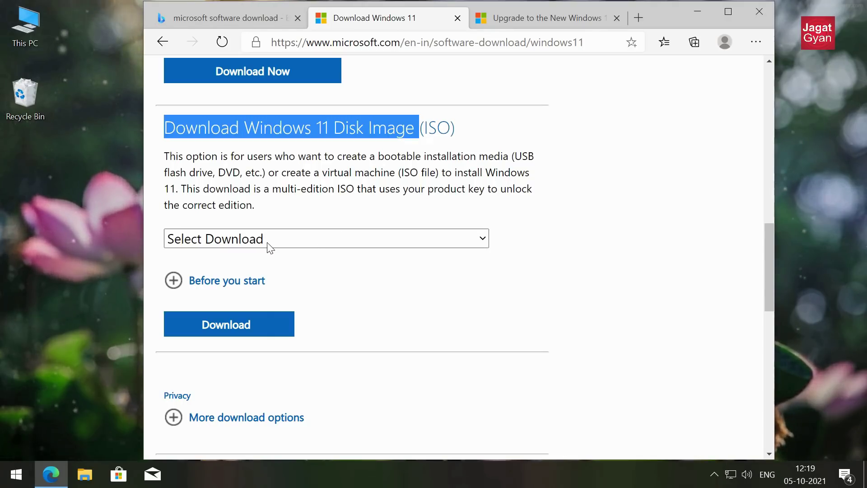
pyautogui.click(199, 243)
pyautogui.click(215, 276)
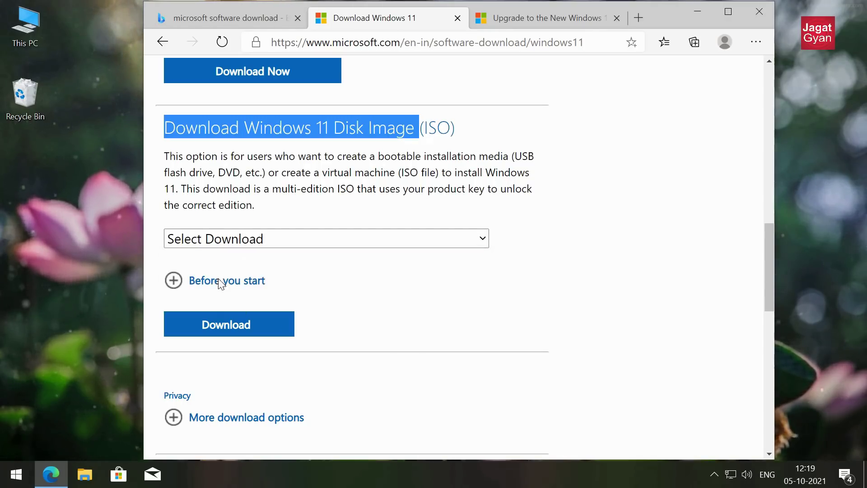
pyautogui.click(274, 324)
# Set the product language to English International and confirm it to reach the 64-bit download link
pyautogui.scroll(-3, 319, 273)
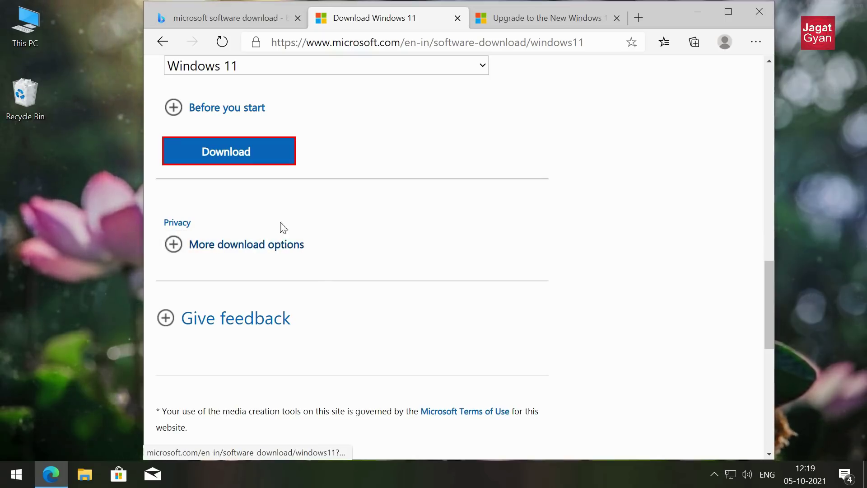
pyautogui.scroll(-2, 261, 252)
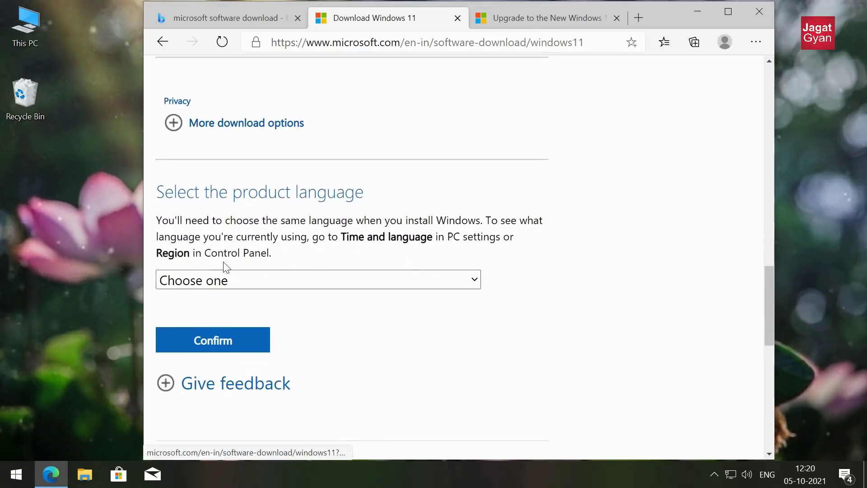
pyautogui.click(237, 281)
pyautogui.scroll(-1, 357, 108)
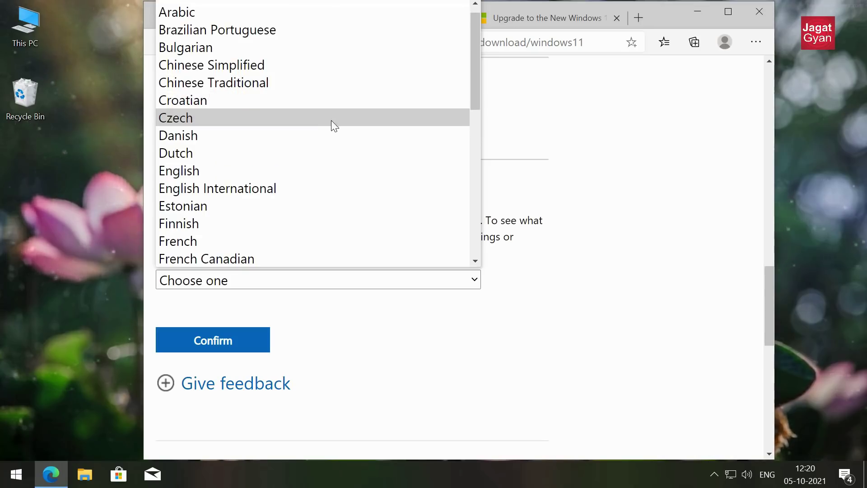
pyautogui.click(278, 188)
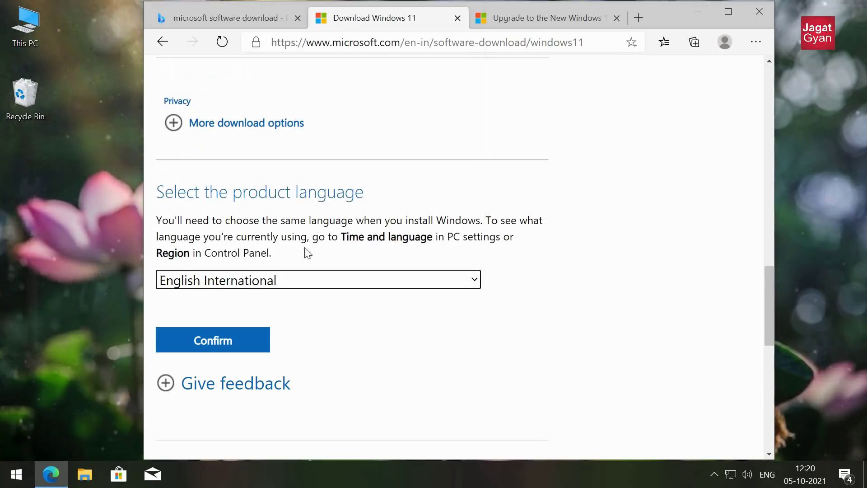
pyautogui.click(227, 345)
pyautogui.scroll(-3, 332, 257)
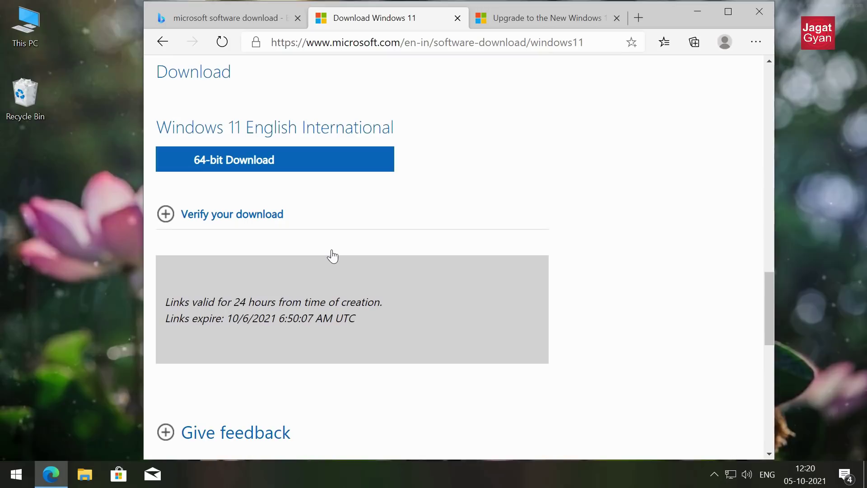
# Start the 64-bit download of the Windows 11 English International disk image
pyautogui.click(218, 172)
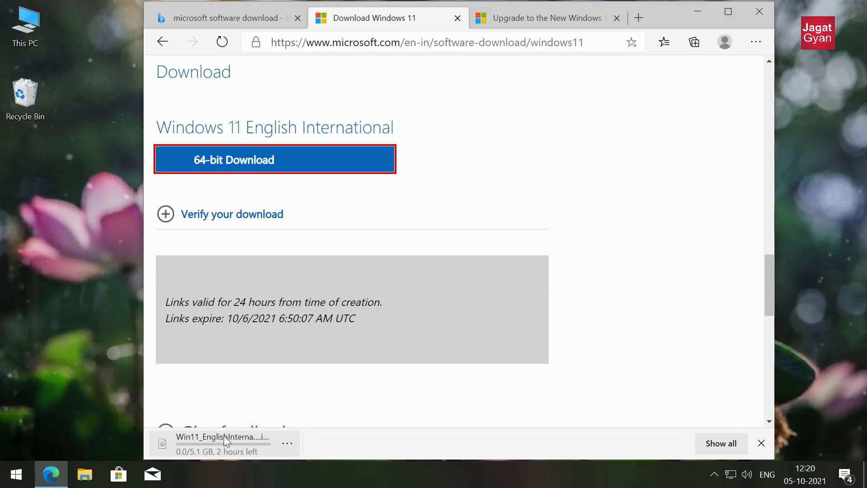
# Switch to File Explorer, minimize Edge, and select the Win11_EnglishInternational_x64 disk image on Local Disk (F:)
pyautogui.click(85, 474)
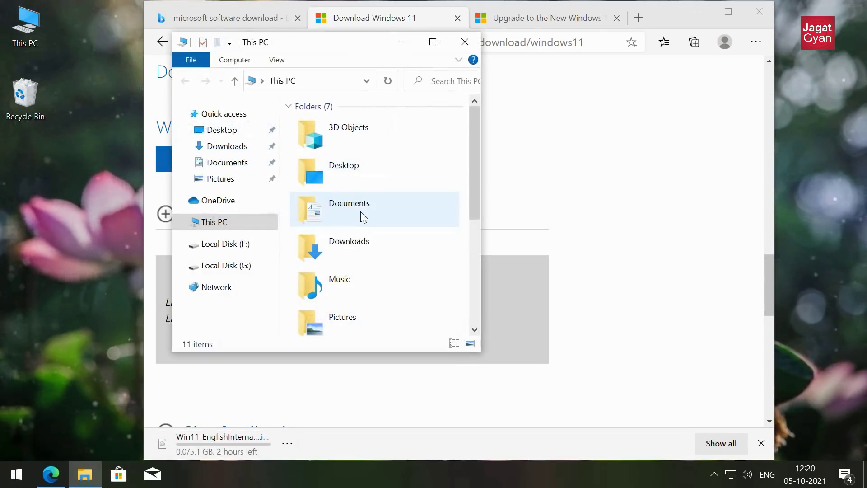
pyautogui.click(701, 11)
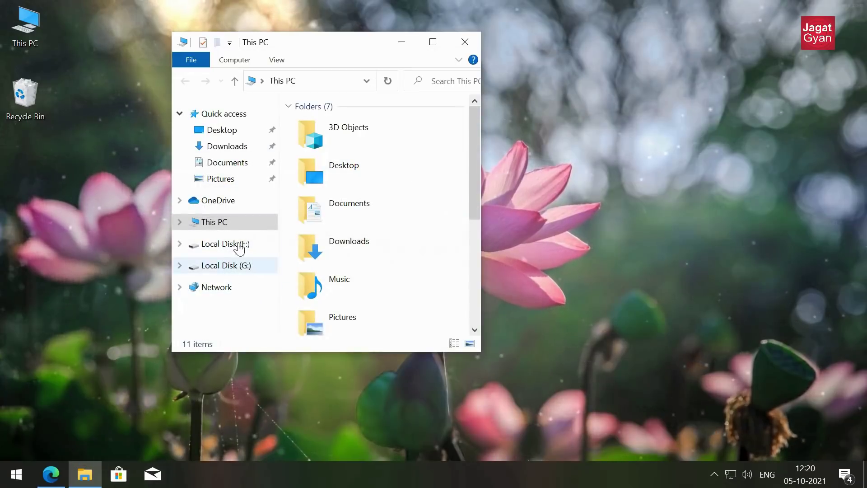
pyautogui.click(250, 245)
pyautogui.click(354, 164)
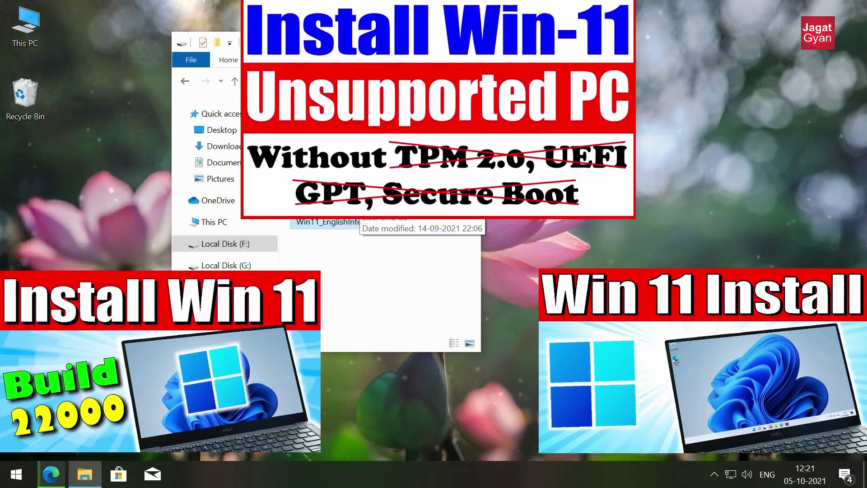
pyautogui.click(298, 207)
pyautogui.moveTo(307, 47); pyautogui.dragTo(234, 167)
pyautogui.moveTo(226, 111); pyautogui.dragTo(231, 174)
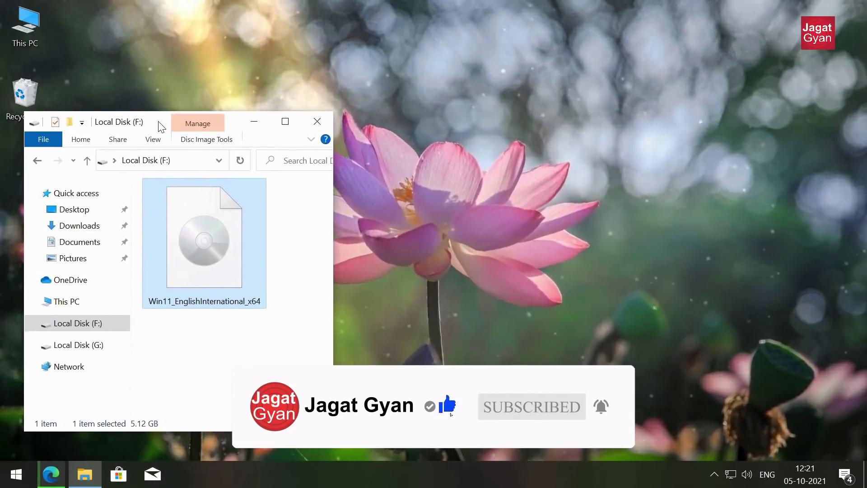
pyautogui.moveTo(170, 119); pyautogui.dragTo(344, 252)
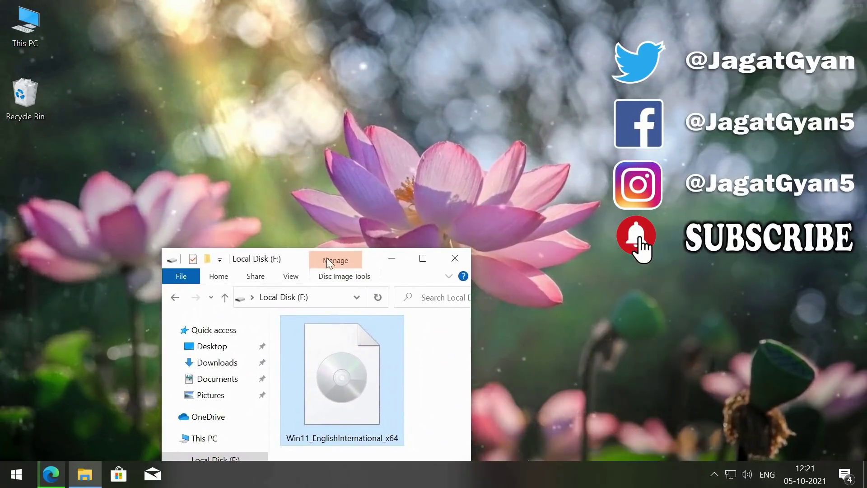